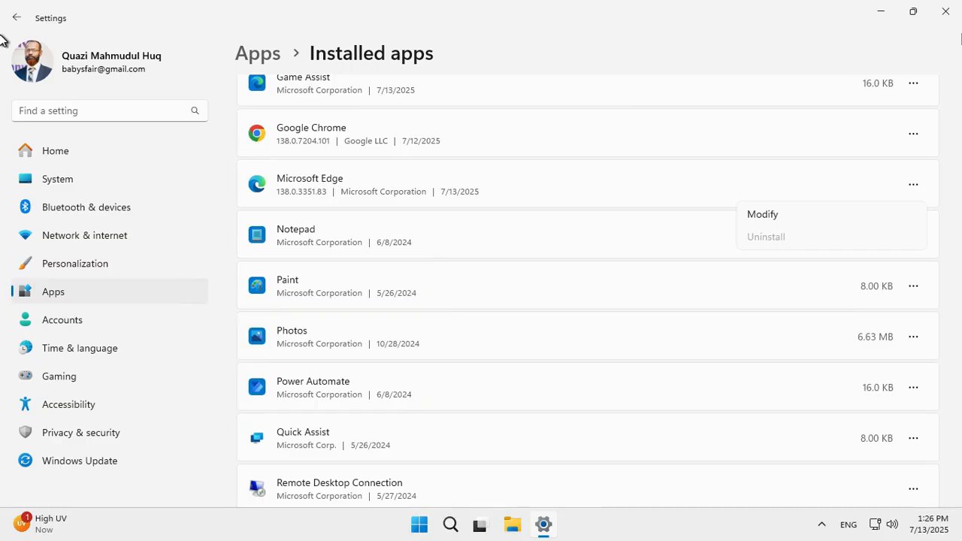
Step: Close Settings and launch Registry Editor as administrator by searching Start for regedit, approving the elevation prompt
left_click(945, 11)
left_click(436, 524)
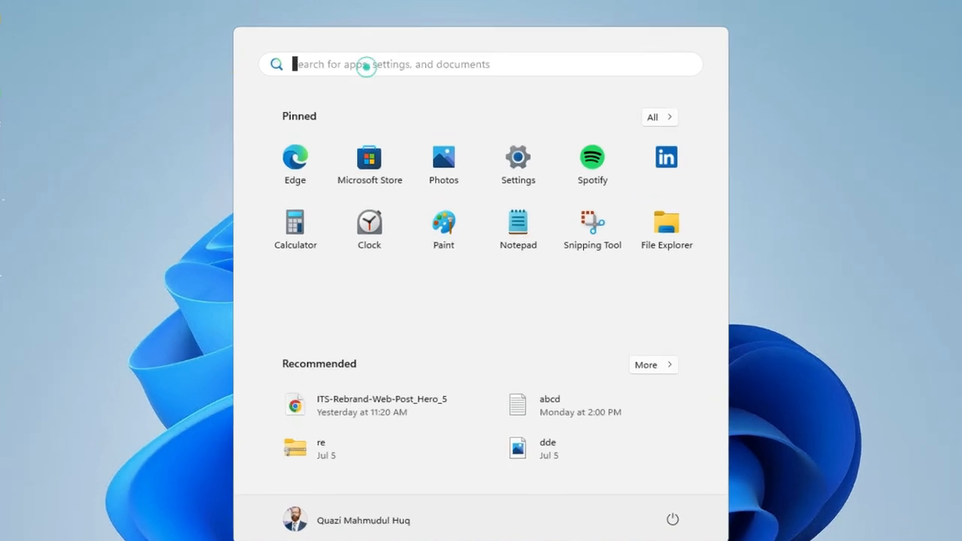
left_click(402, 66)
type("rege")
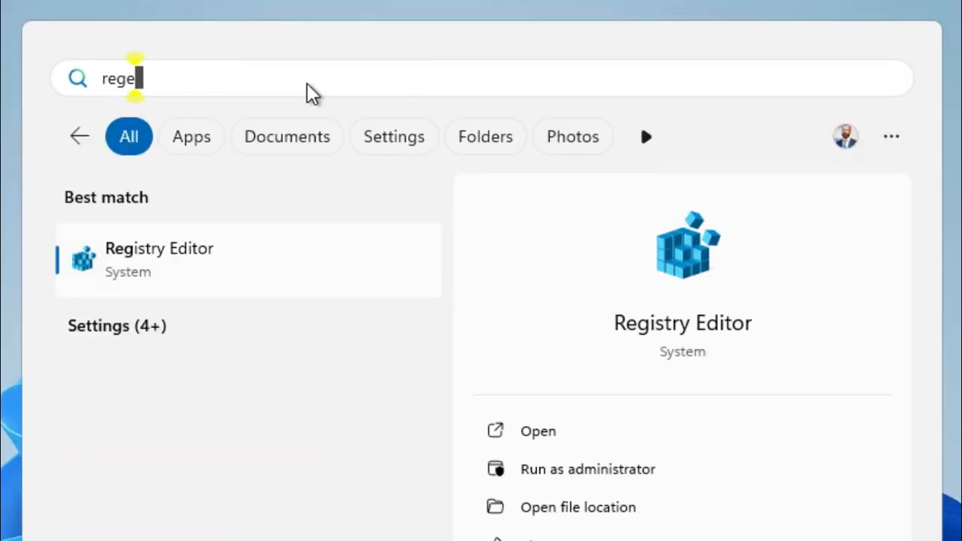
type("dit")
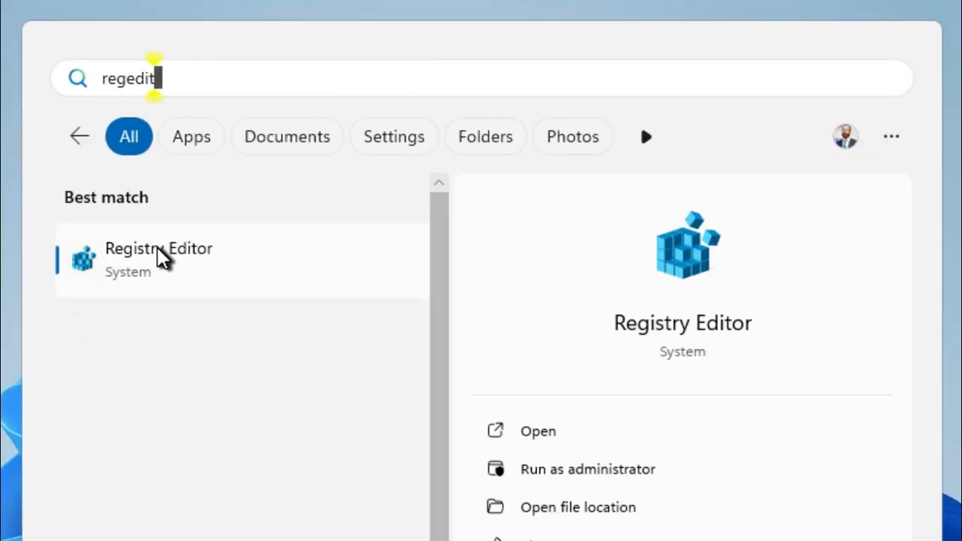
right_click(159, 255)
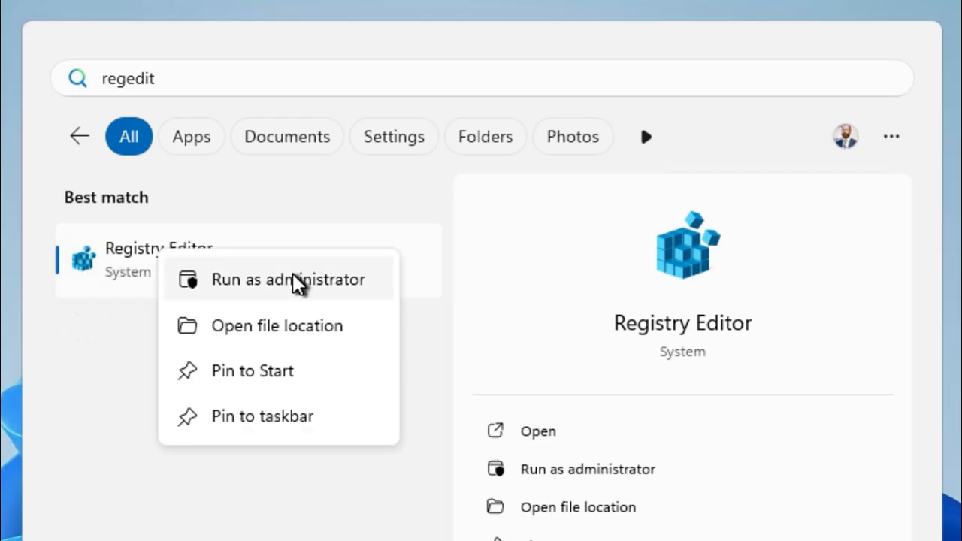
left_click(265, 281)
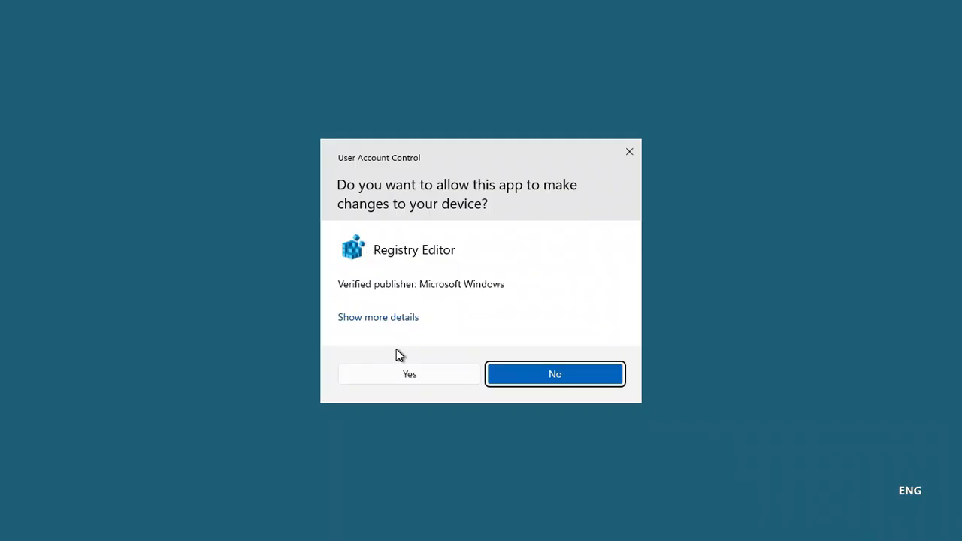
left_click(405, 372)
Step: Expand HKEY_LOCAL_MACHINE, SOFTWARE and WOW6432Node in the registry tree
left_click_drag(481, 36, 483, 77)
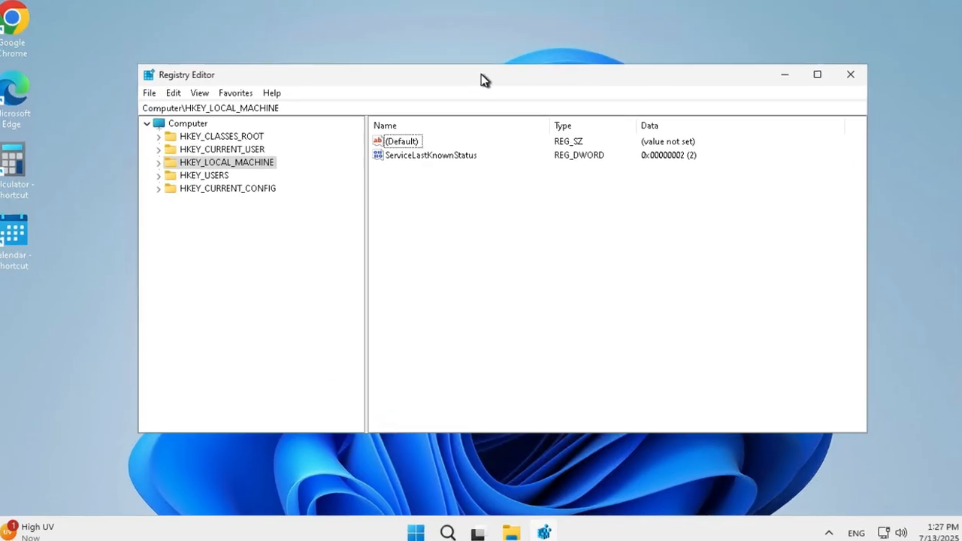
left_click(133, 160)
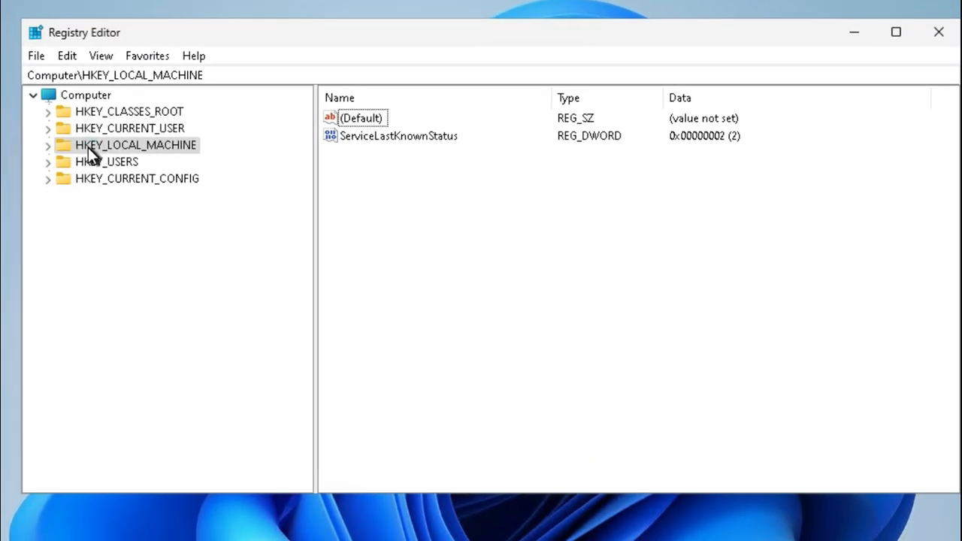
left_click(47, 145)
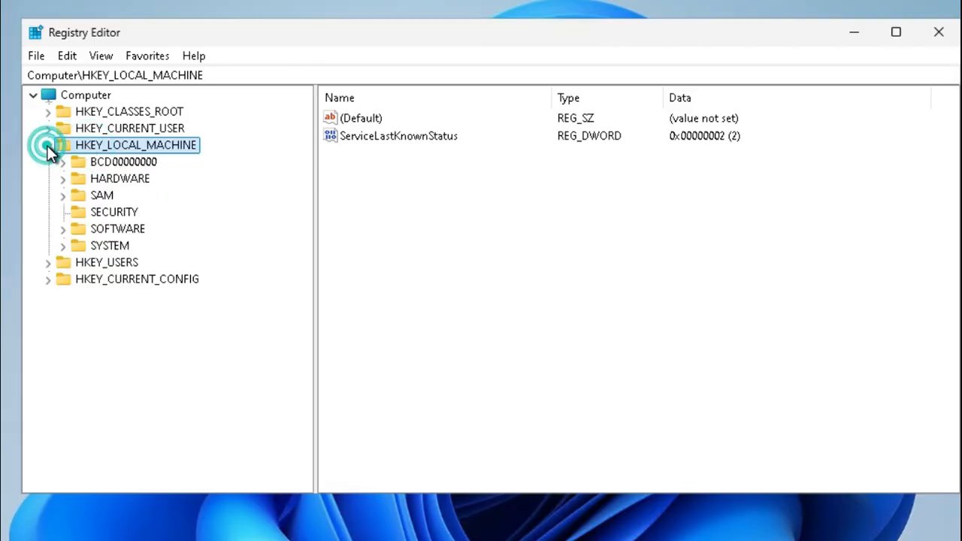
left_click(115, 226)
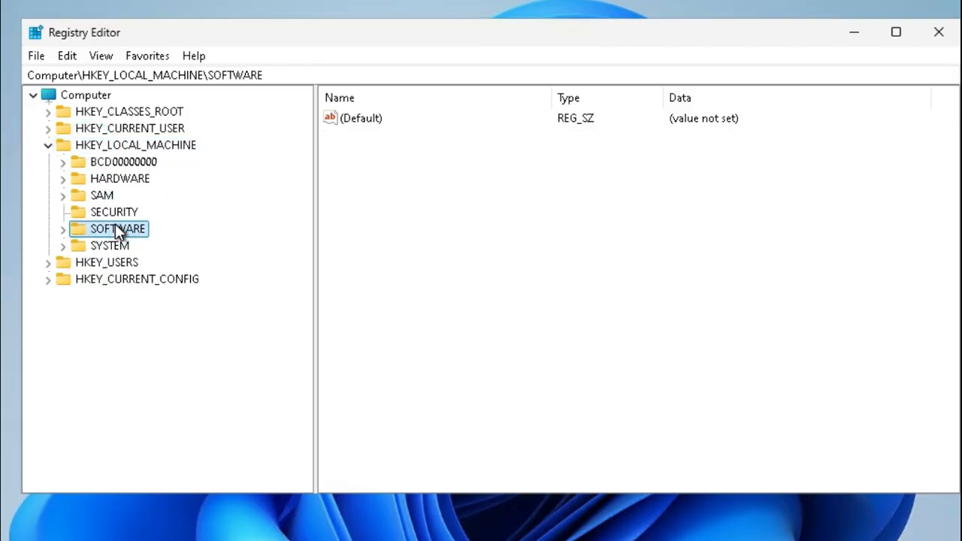
left_click(63, 229)
left_click_drag(303, 213, 304, 269)
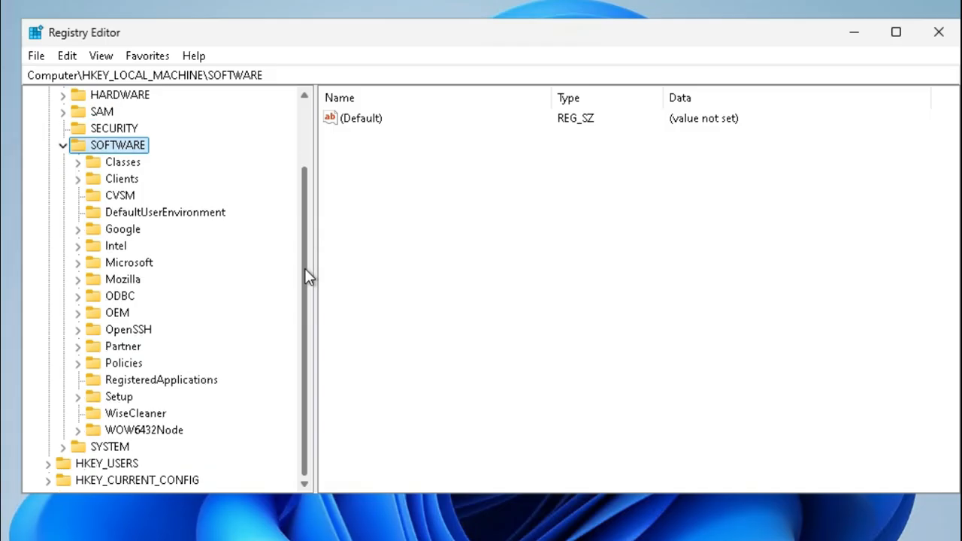
left_click(154, 433)
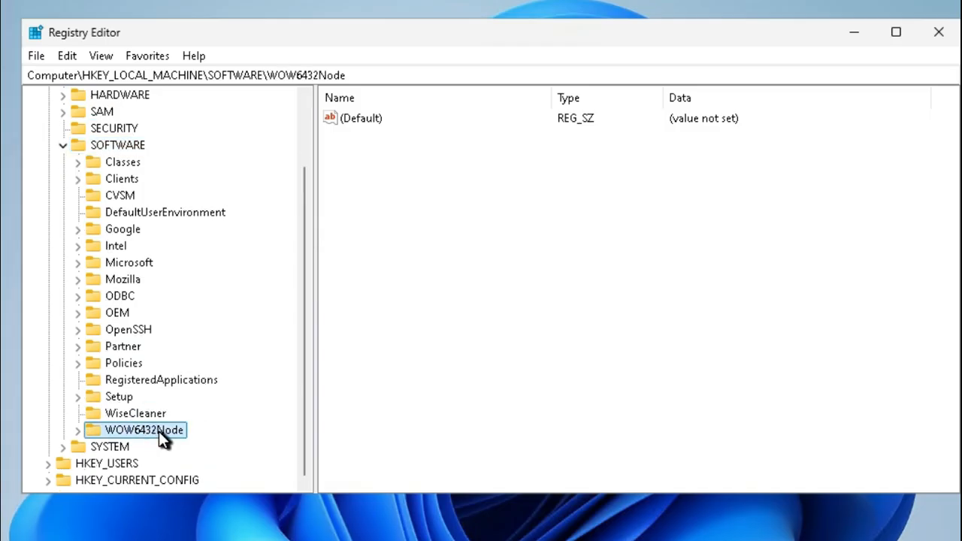
left_click(77, 431)
left_click(305, 302)
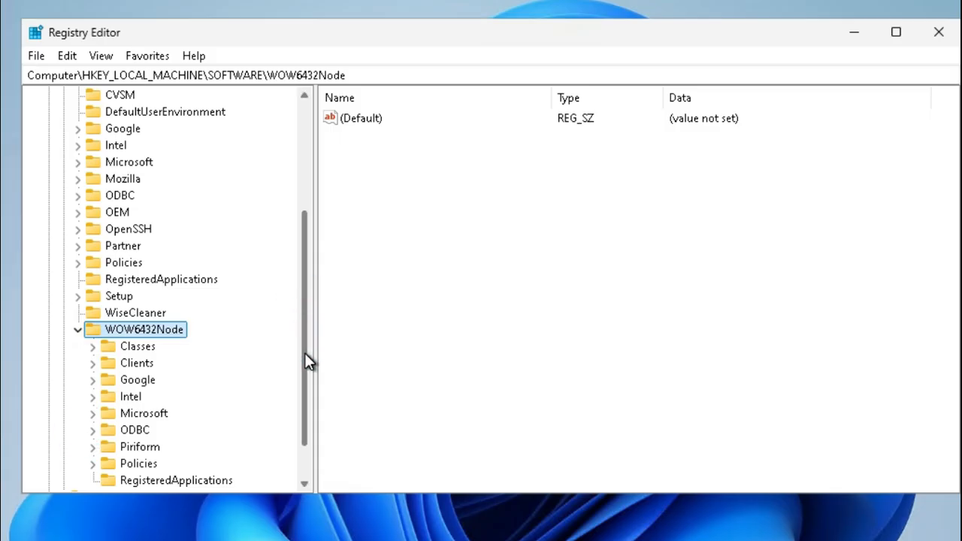
Step: Expand the Microsoft, Windows and CurrentVersion keys under WOW6432Node
left_click_drag(308, 361, 305, 440)
left_click(160, 366)
left_click(94, 366)
scroll(308, 216, "down", 1)
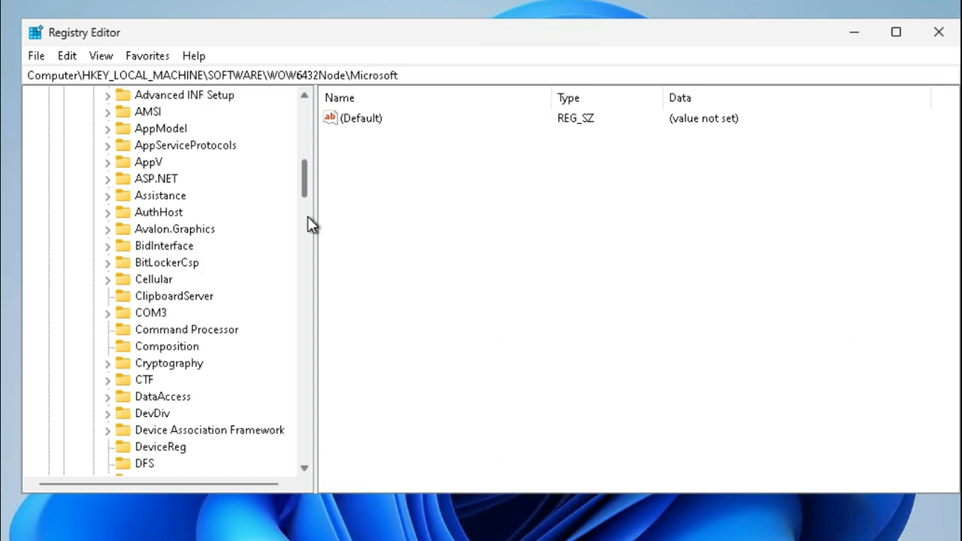
scroll(306, 221, "down", 20)
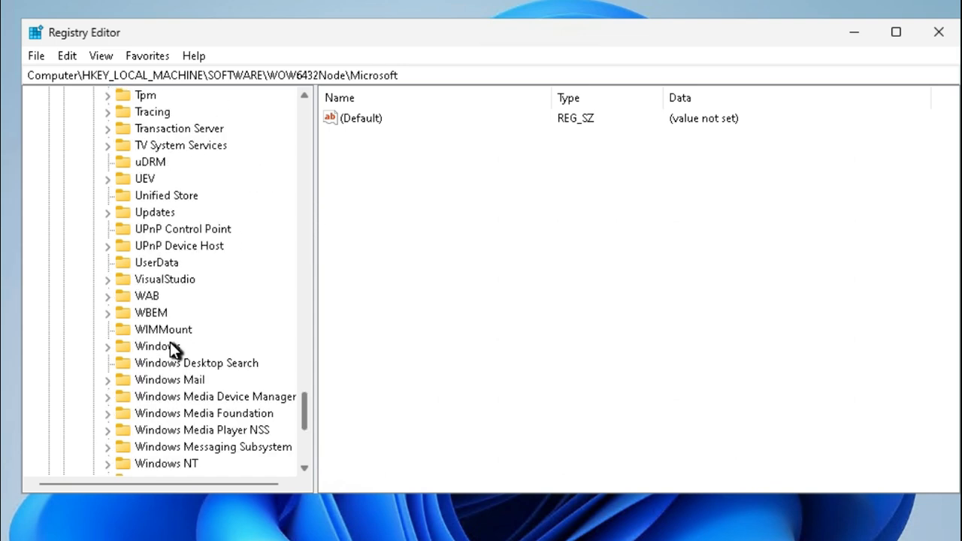
left_click(170, 346)
left_click(109, 347)
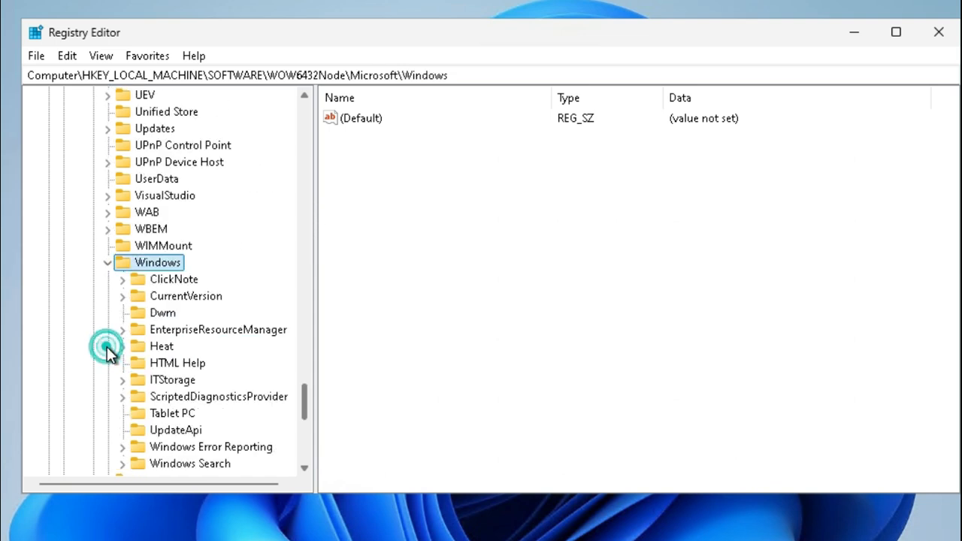
left_click(207, 298)
left_click(122, 297)
Step: Open the Uninstall key under CurrentVersion and select its Microsoft Edge subkey
left_click_drag(304, 336, 298, 405)
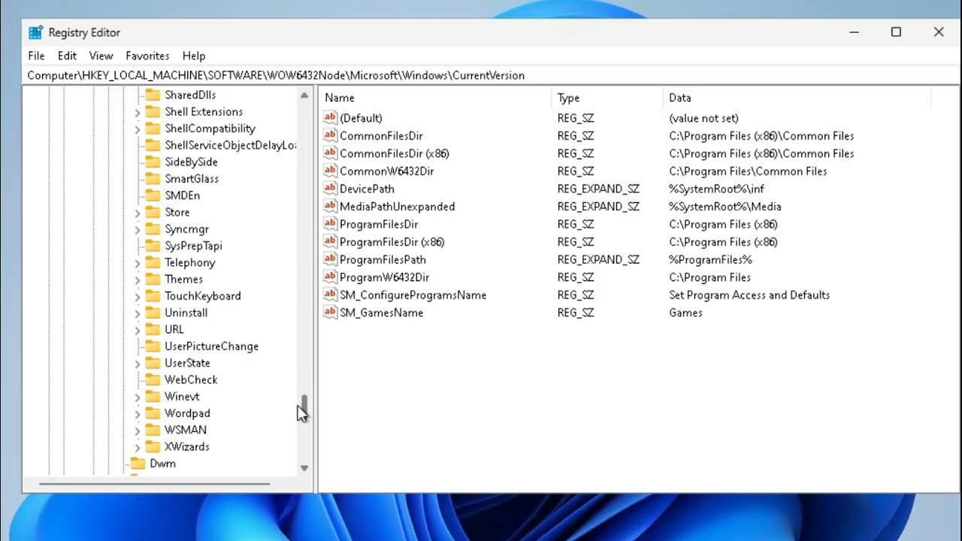
left_click(186, 312)
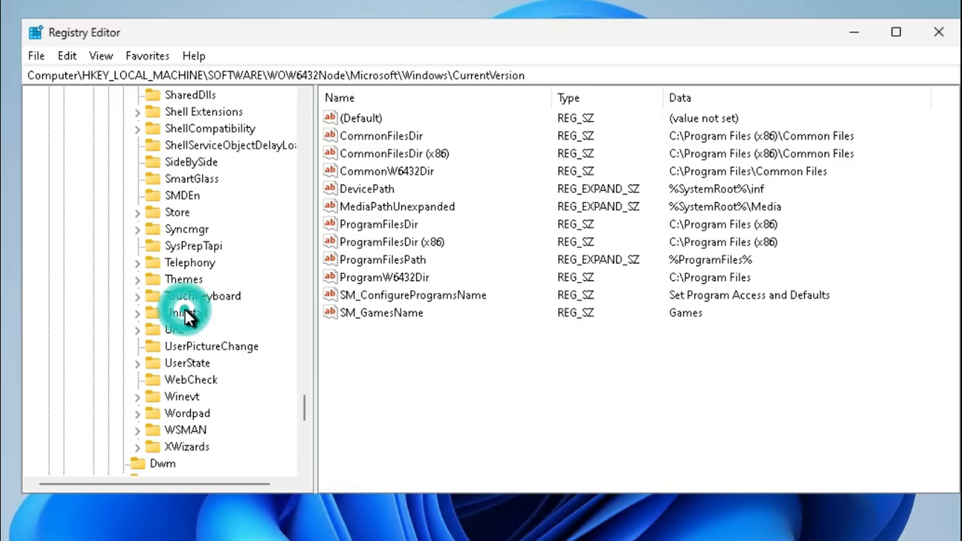
left_click(139, 313)
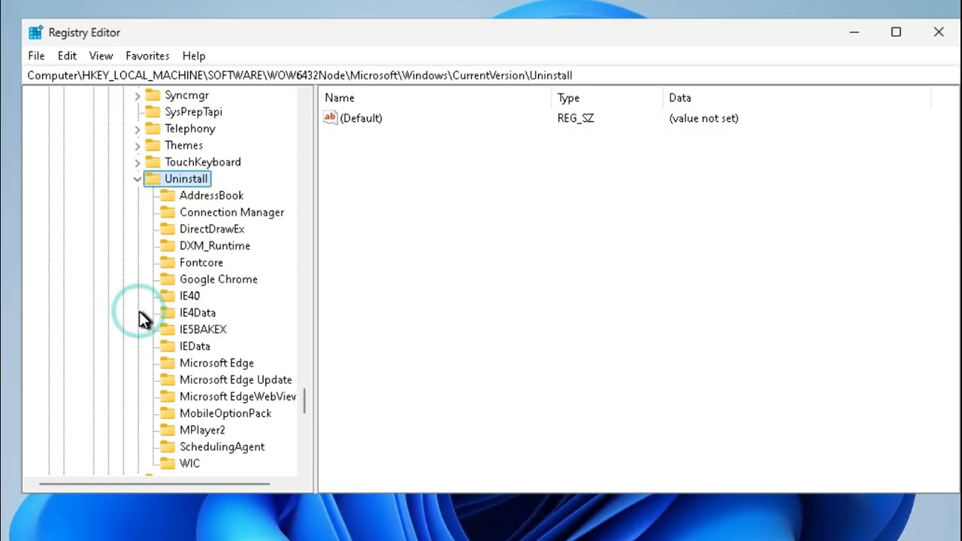
left_click(242, 364)
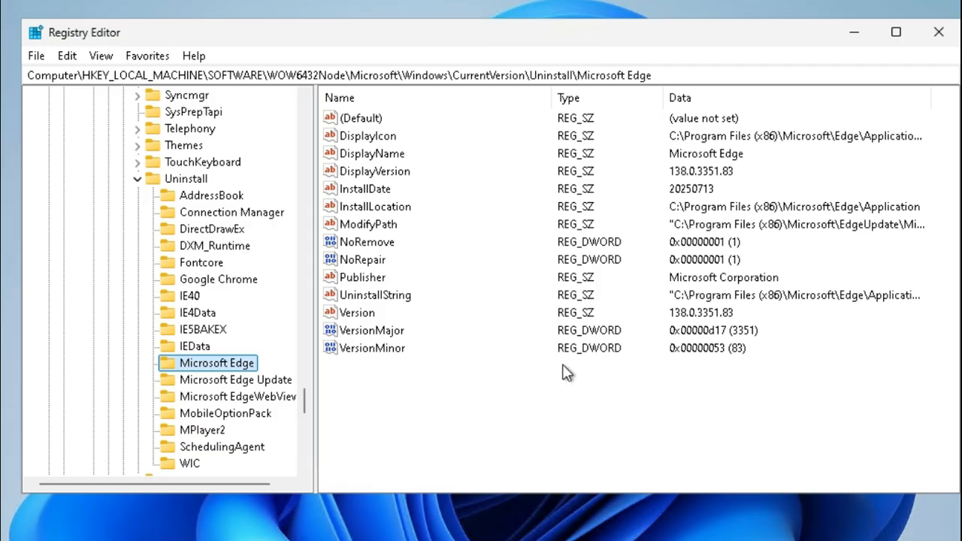
Step: Set the NoRemove DWORD value of the Microsoft Edge key to 0
left_click(389, 246)
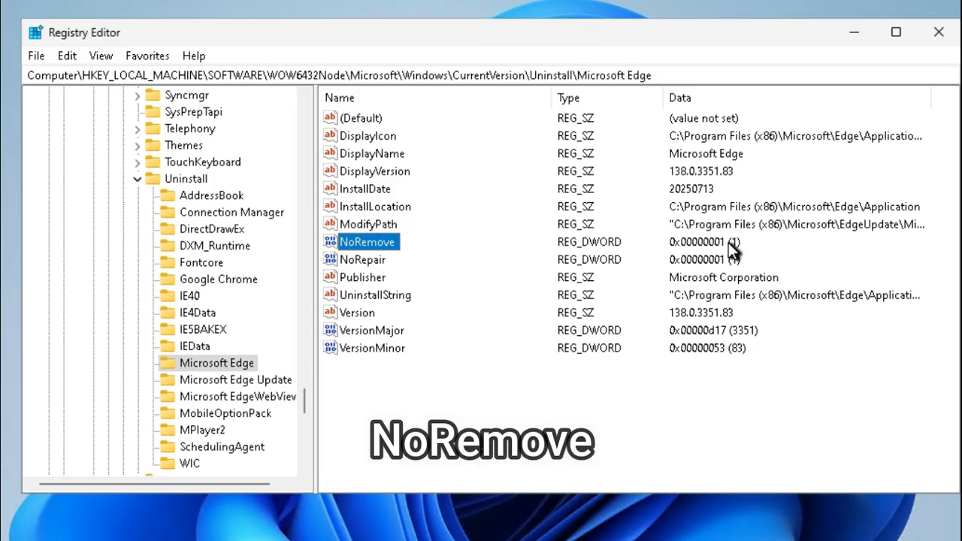
right_click(378, 243)
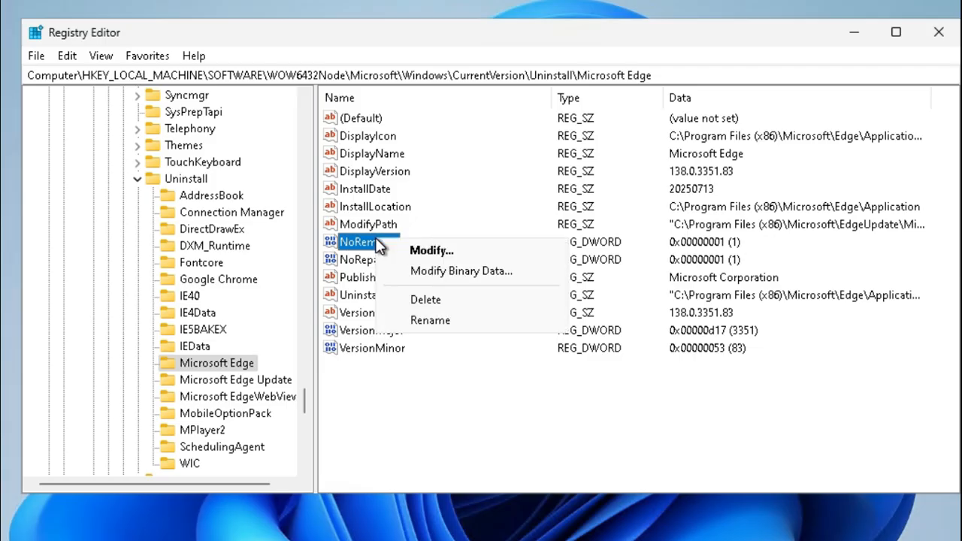
left_click(431, 252)
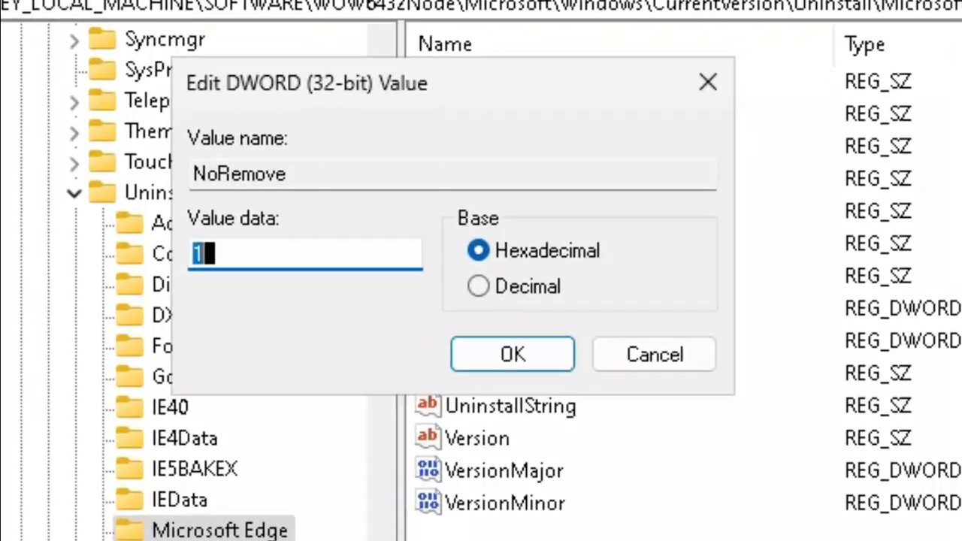
left_click(206, 247)
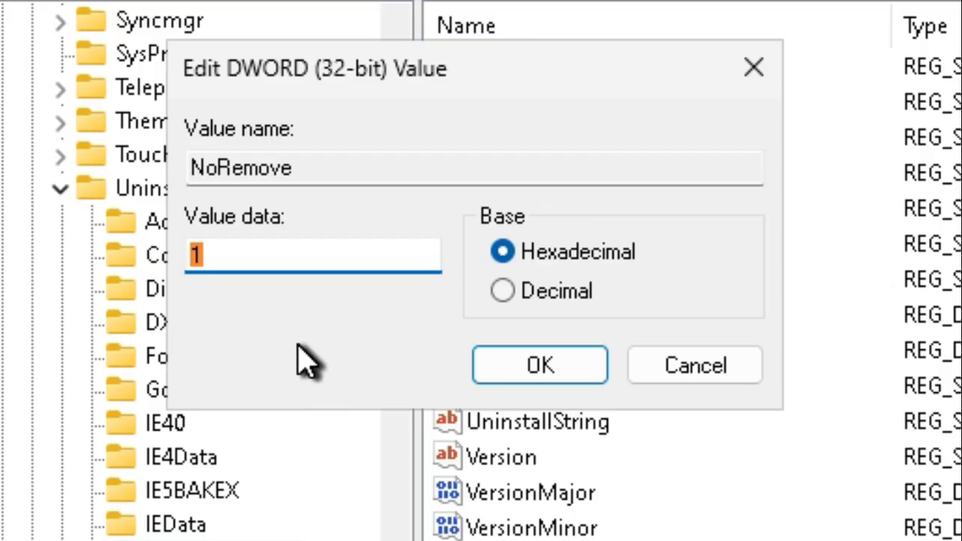
type("0")
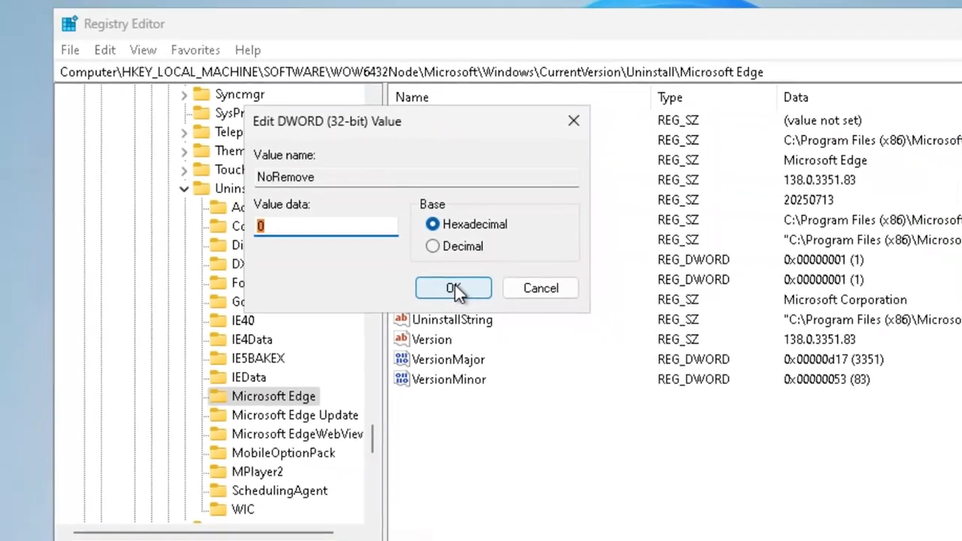
left_click(485, 309)
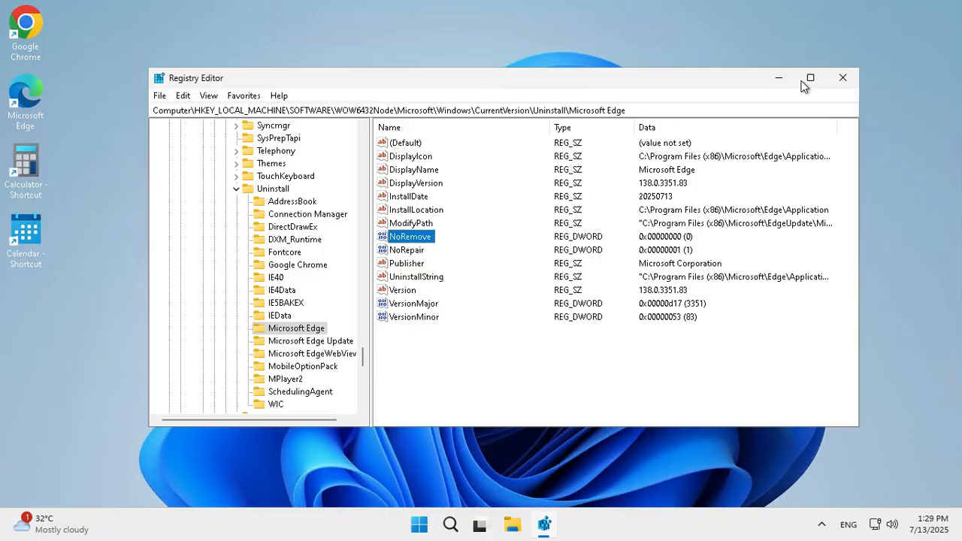
Step: Close Registry Editor and restart the computer
left_click(844, 78)
left_click(435, 524)
left_click(656, 478)
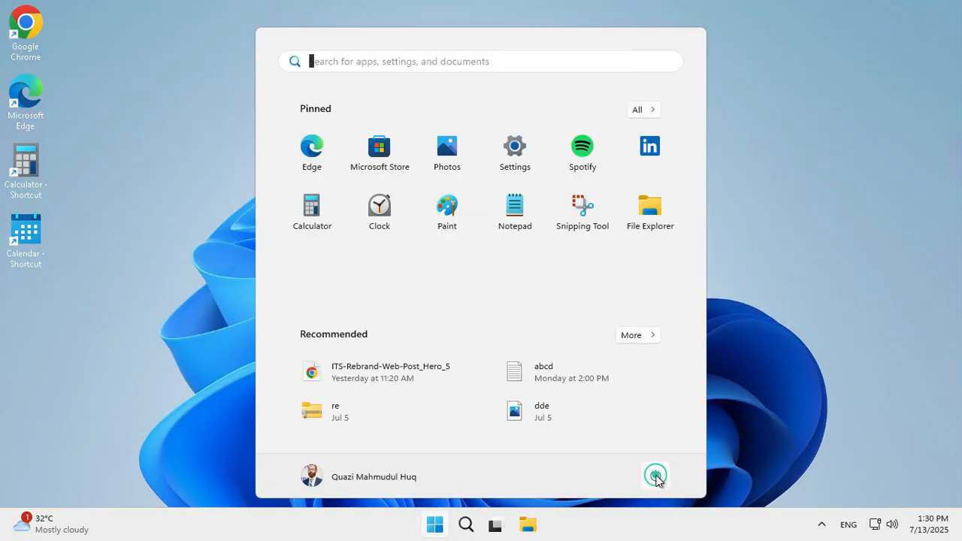
left_click(655, 446)
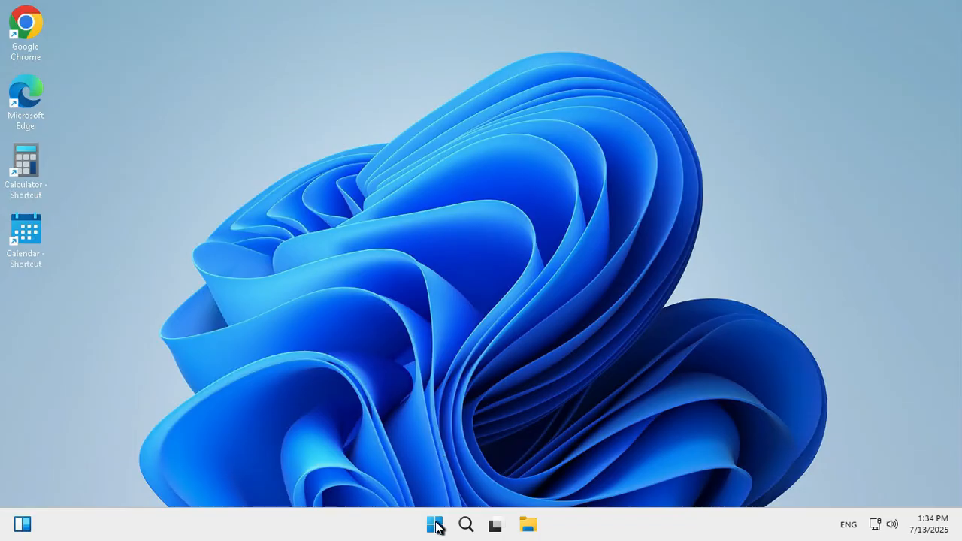
Step: Open Settings and go to the Installed apps list under Apps
right_click(436, 525)
left_click(402, 372)
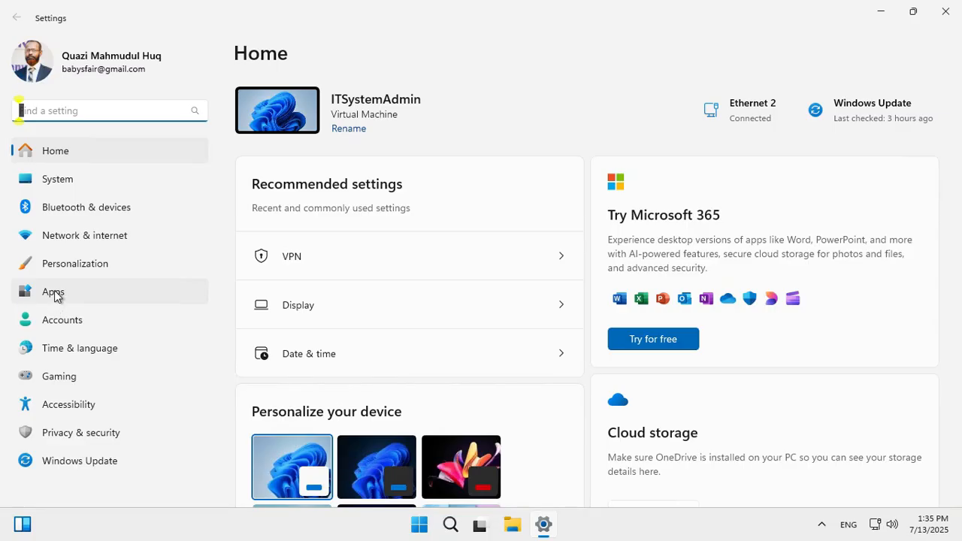
left_click(55, 293)
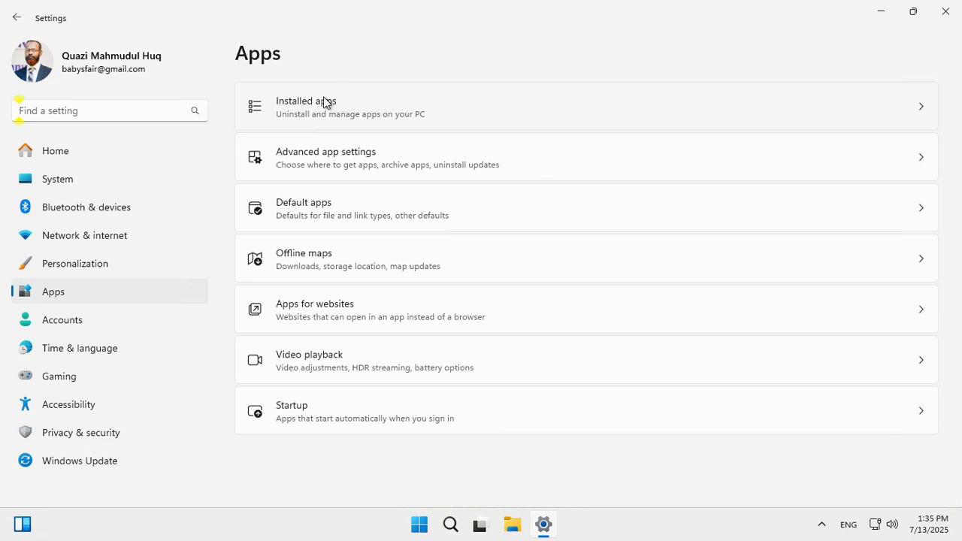
left_click(328, 102)
scroll(961, 199, "down", 2)
scroll(318, 228, "down", 2)
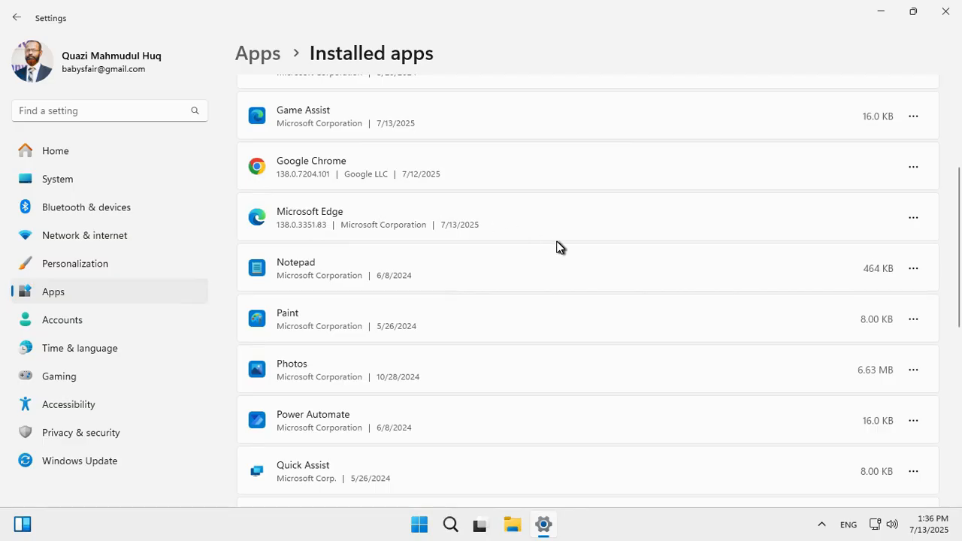
Step: Uninstall Microsoft Edge from the installed apps list, confirming and approving the administrator prompt
left_click(914, 218)
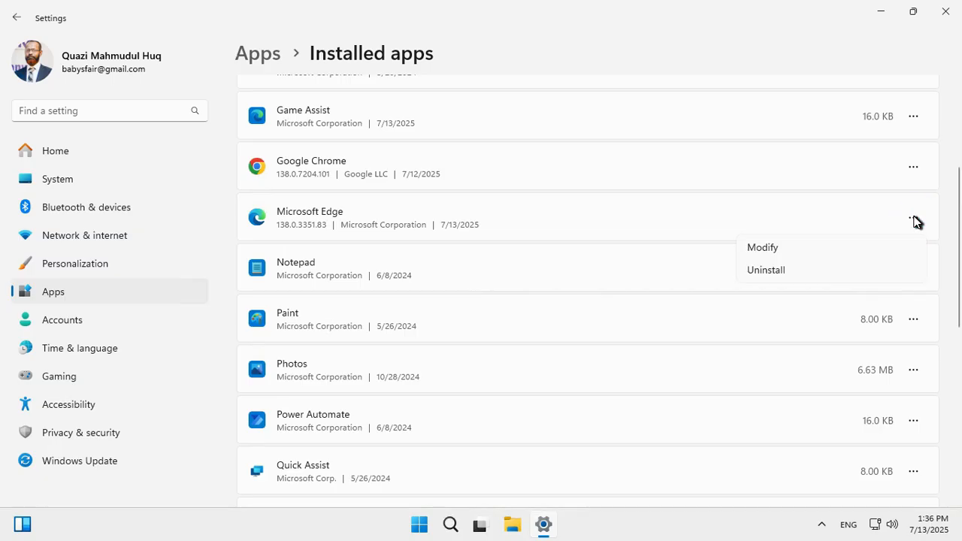
left_click(764, 269)
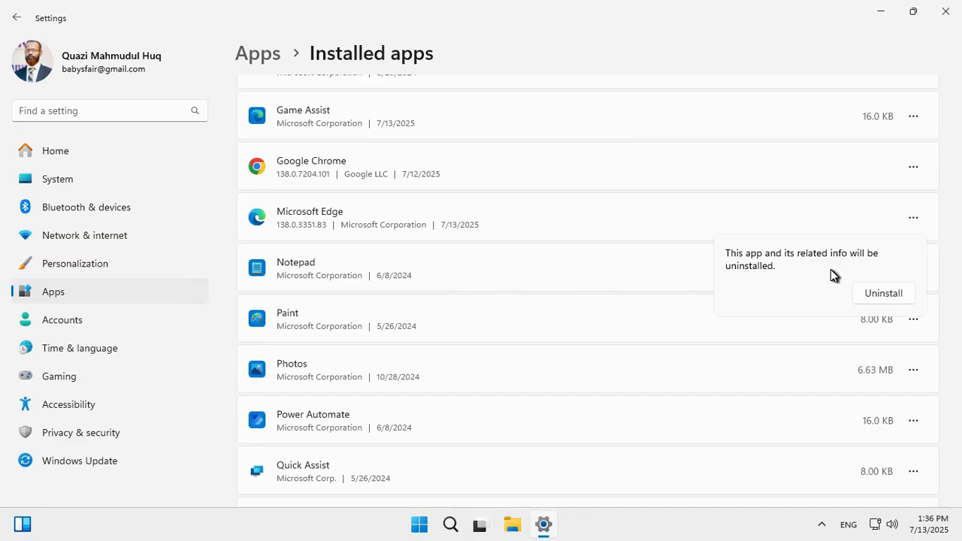
left_click(885, 292)
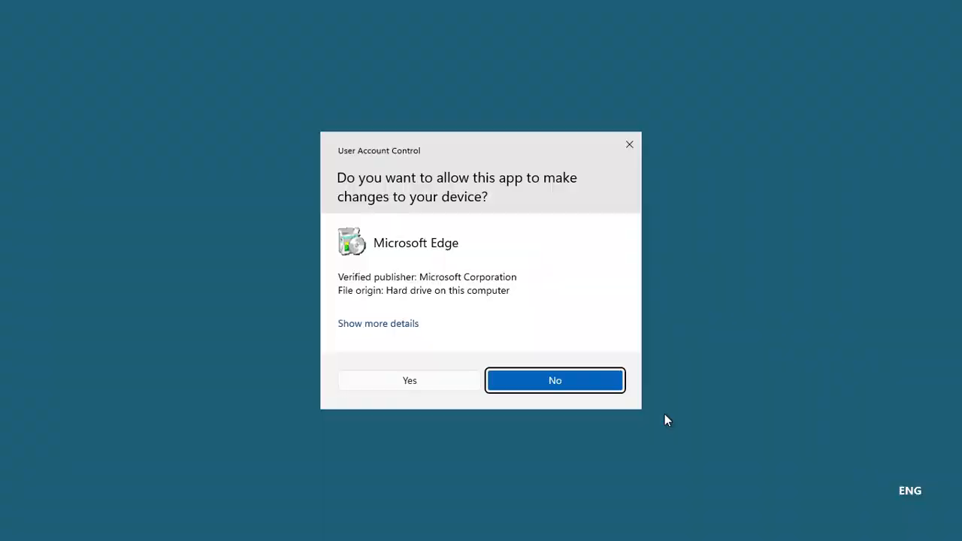
left_click(445, 382)
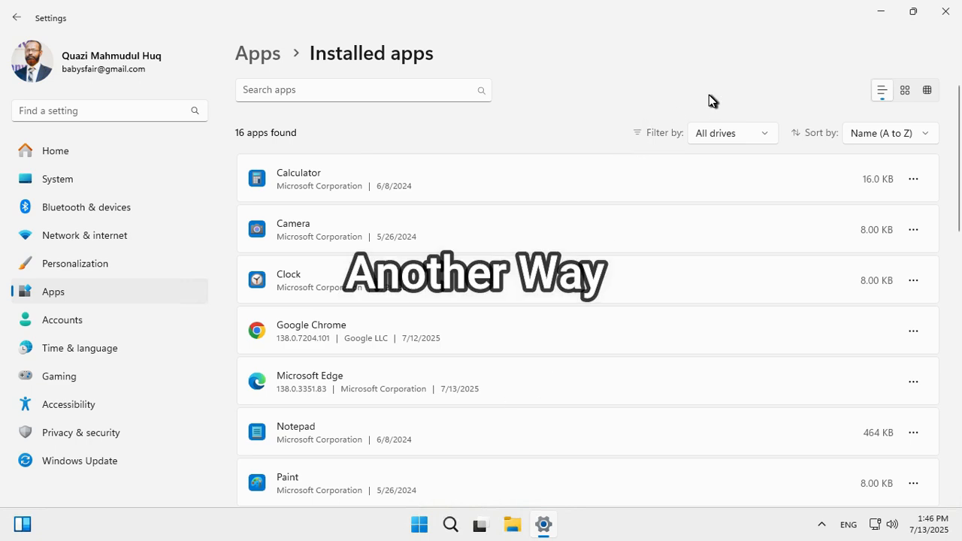
Step: Close Settings and launch Google Chrome from its desktop shortcut
left_click(946, 20)
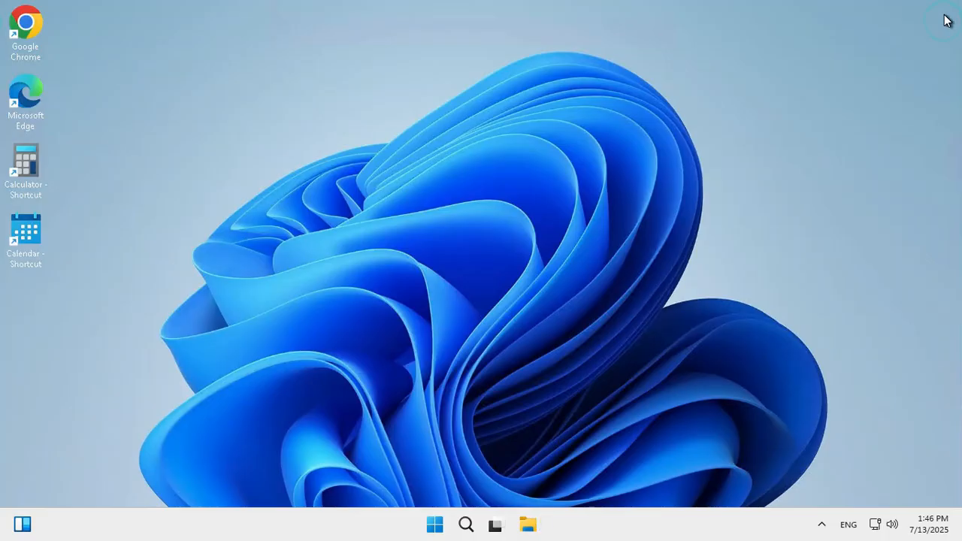
double_click(30, 28)
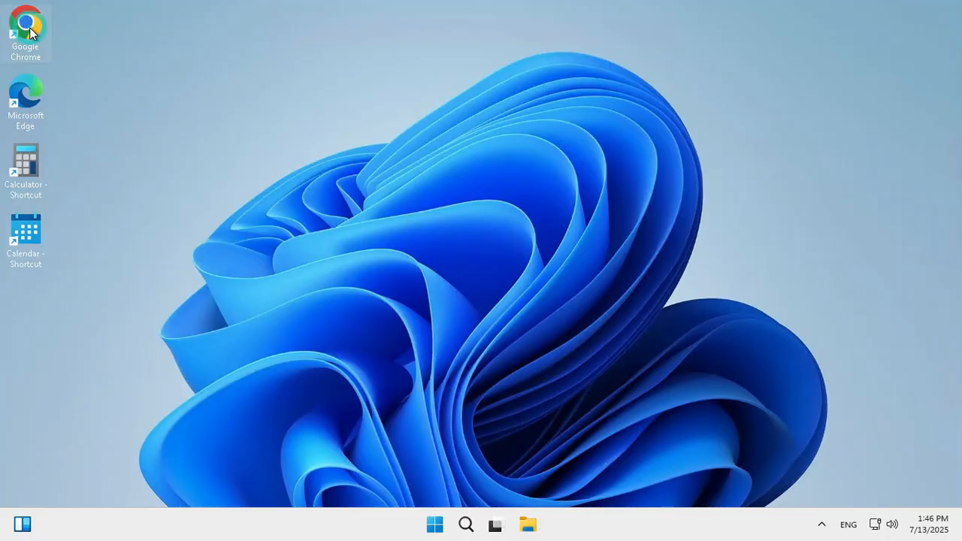
Step: Search Google for "wise program uninstaller"
left_click(350, 260)
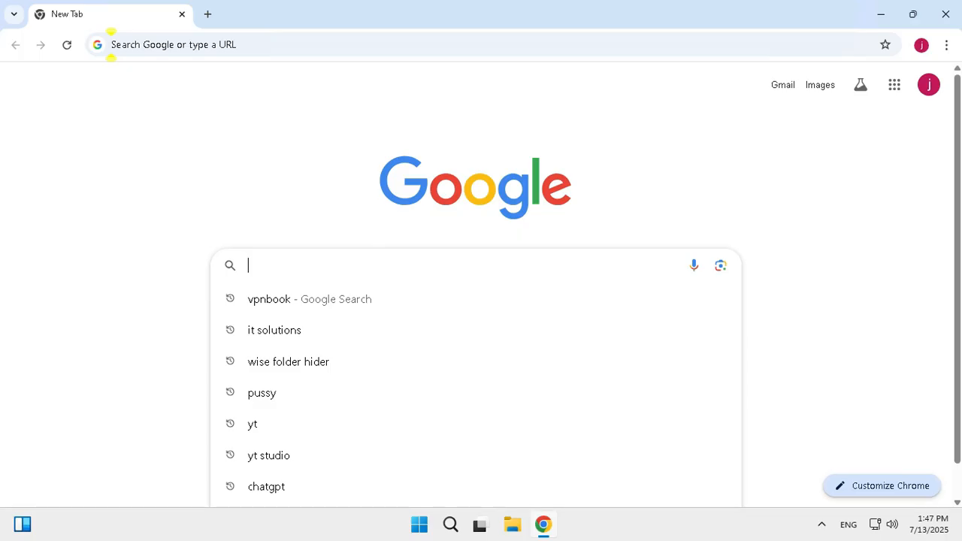
type("wise")
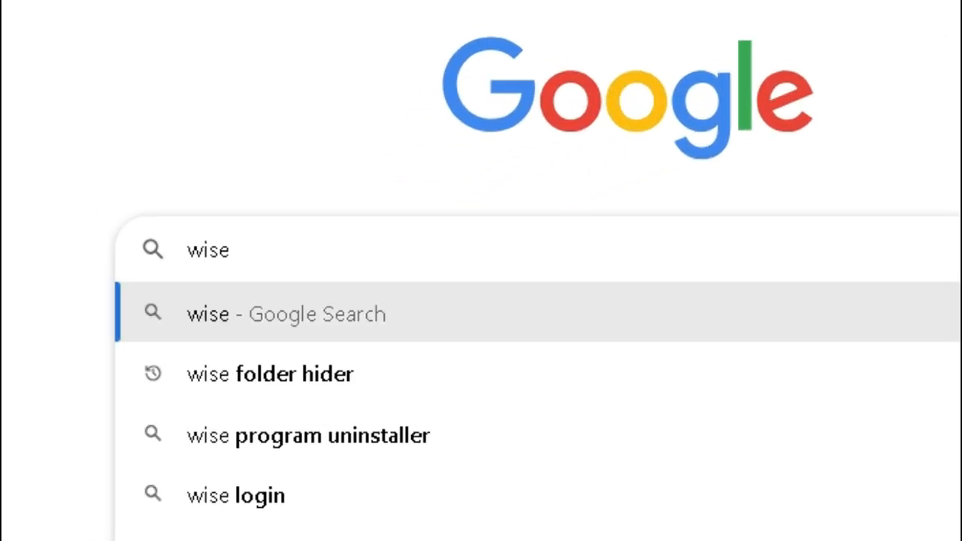
type(" program uninstaller")
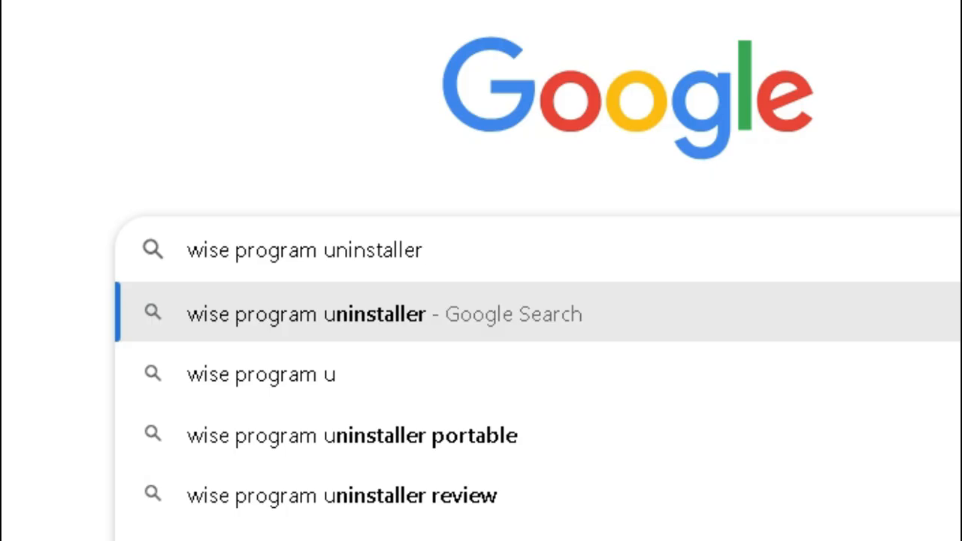
key("Return")
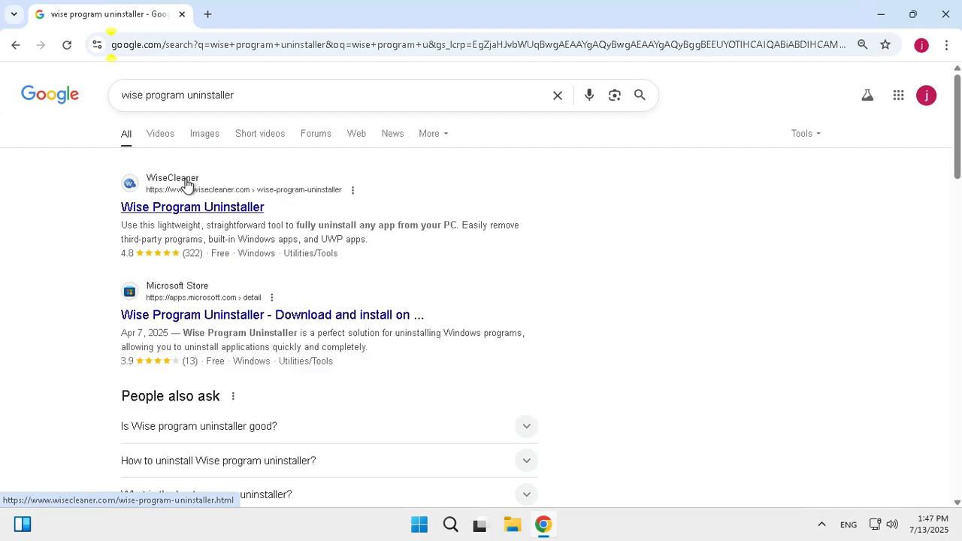
Step: Download Wise Program Uninstaller from the WiseCleaner site and show the downloaded installer in its folder
left_click(218, 209)
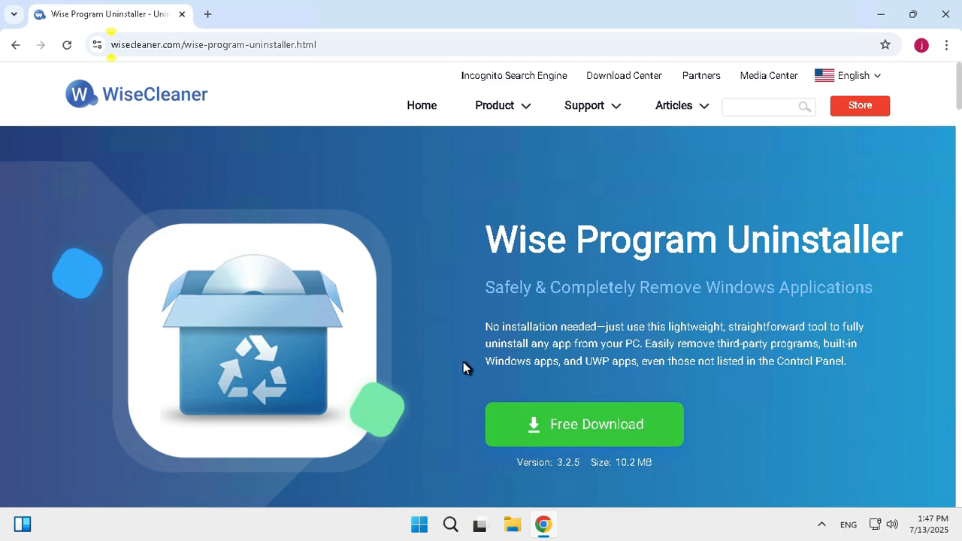
left_click(570, 427)
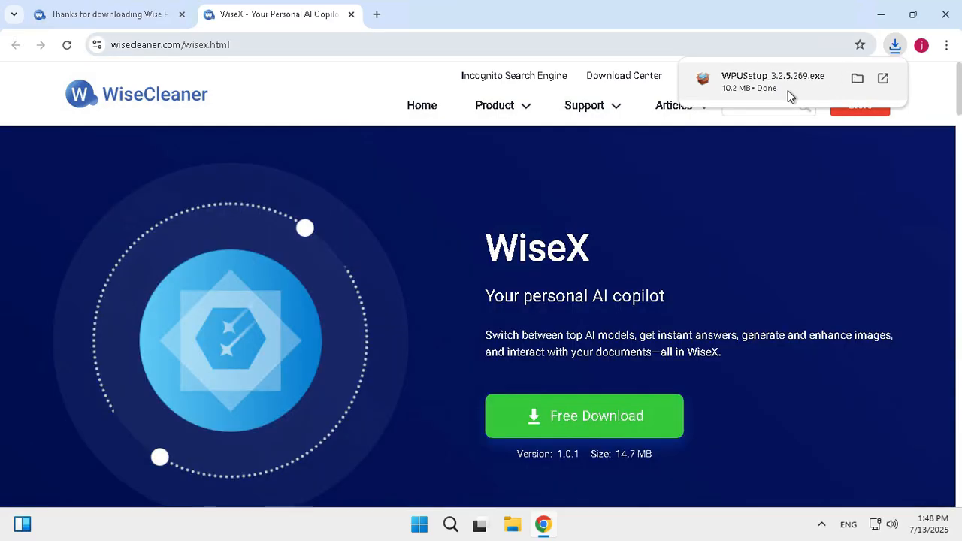
left_click(858, 80)
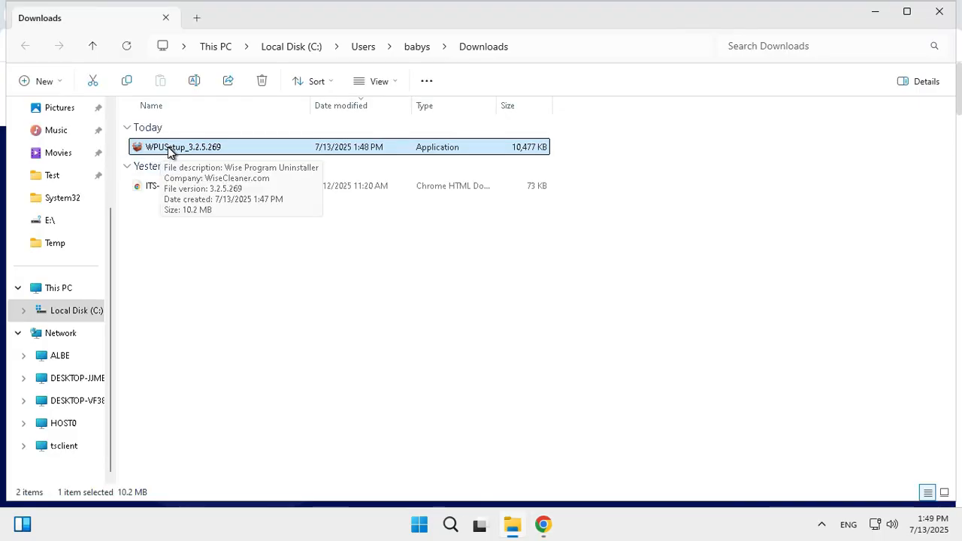
Step: Run WPUSetup_3.2.5.269 as administrator, approve the administrator prompt, and close the Downloads folder
right_click(170, 150)
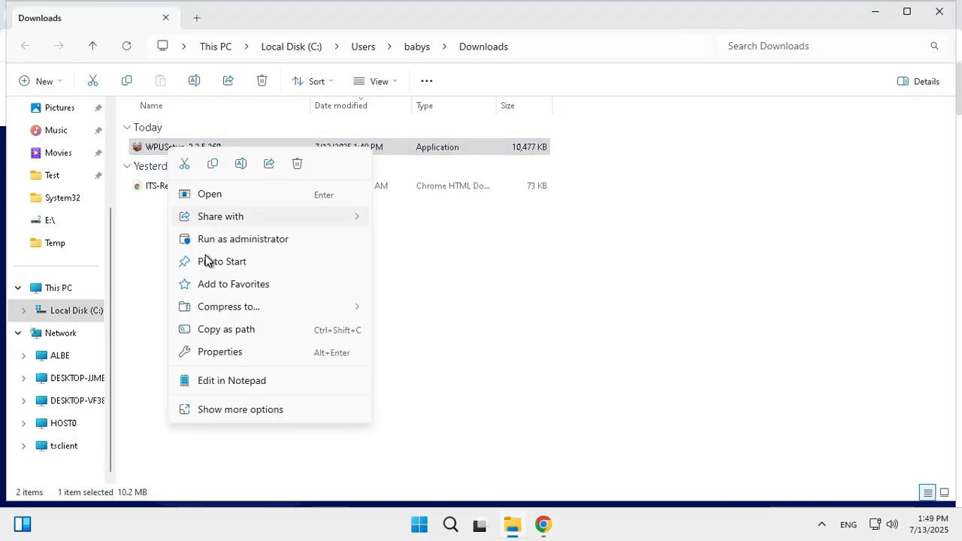
left_click(243, 239)
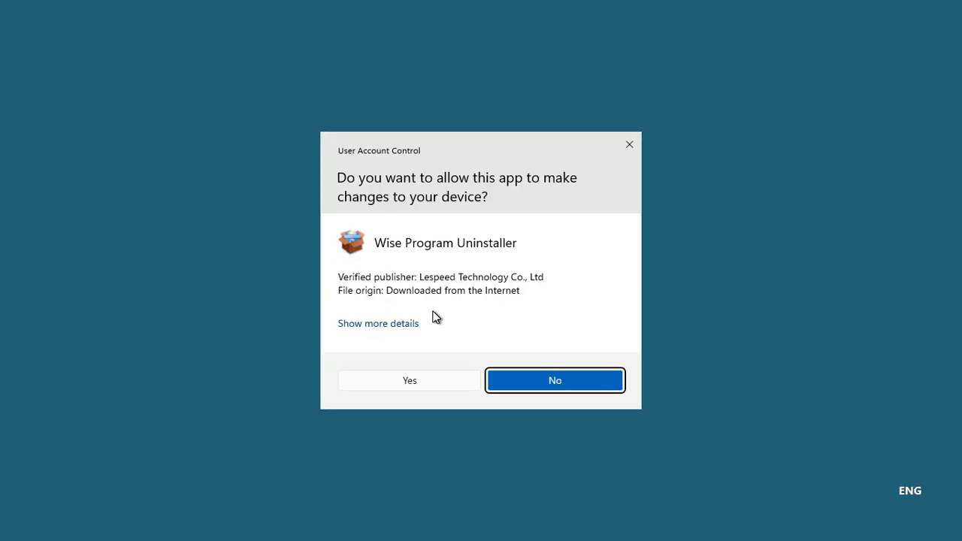
left_click(406, 382)
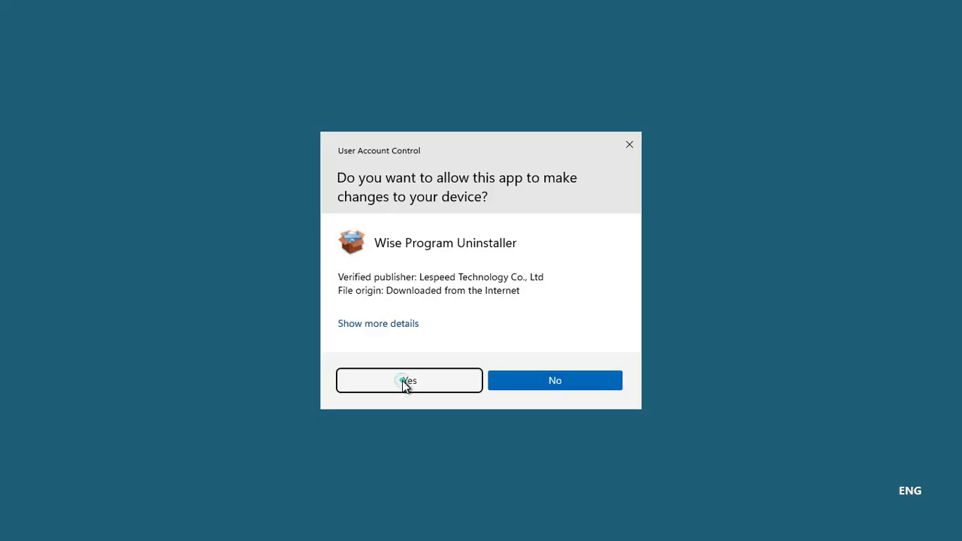
left_click(936, 17)
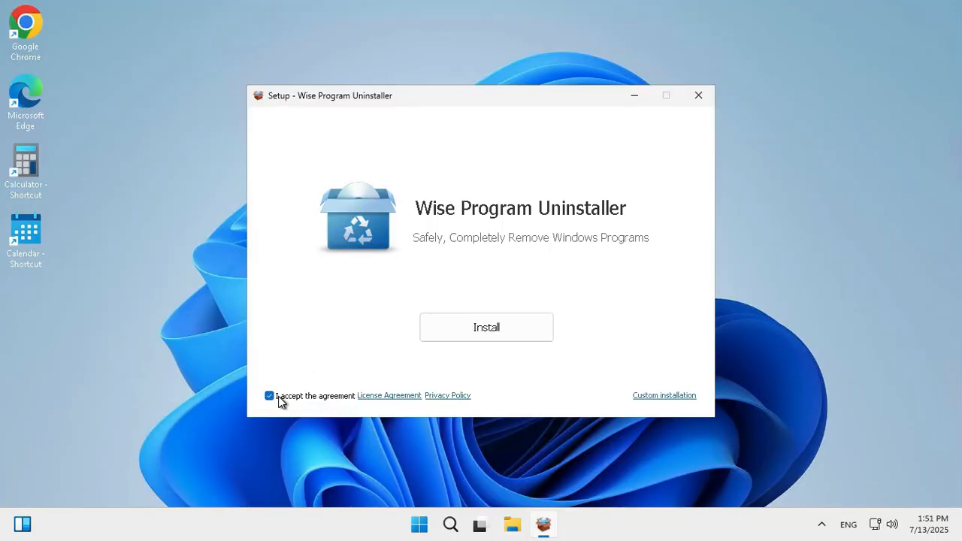
Step: Install Wise Program Uninstaller, untick viewing the user guide and release logs, and finish setup
left_click(494, 329)
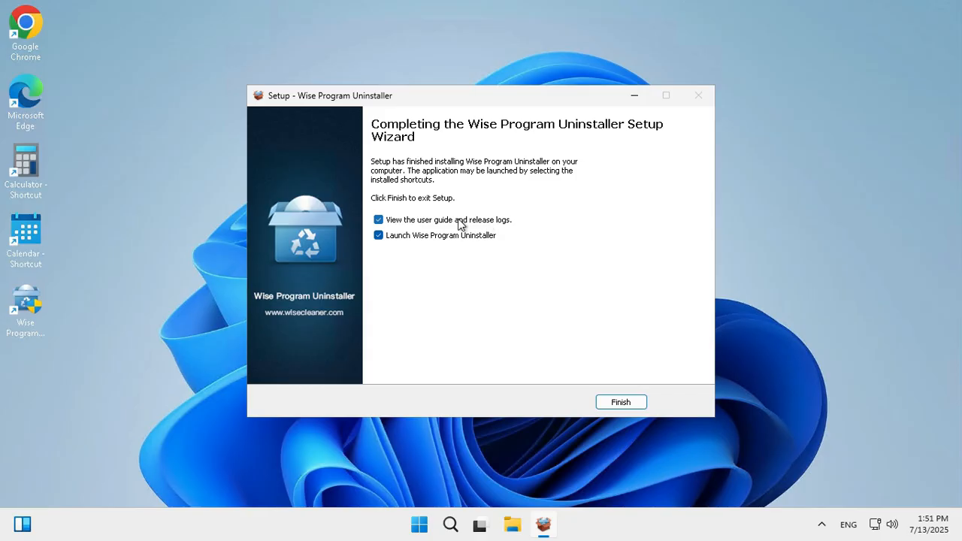
left_click(378, 219)
left_click(626, 403)
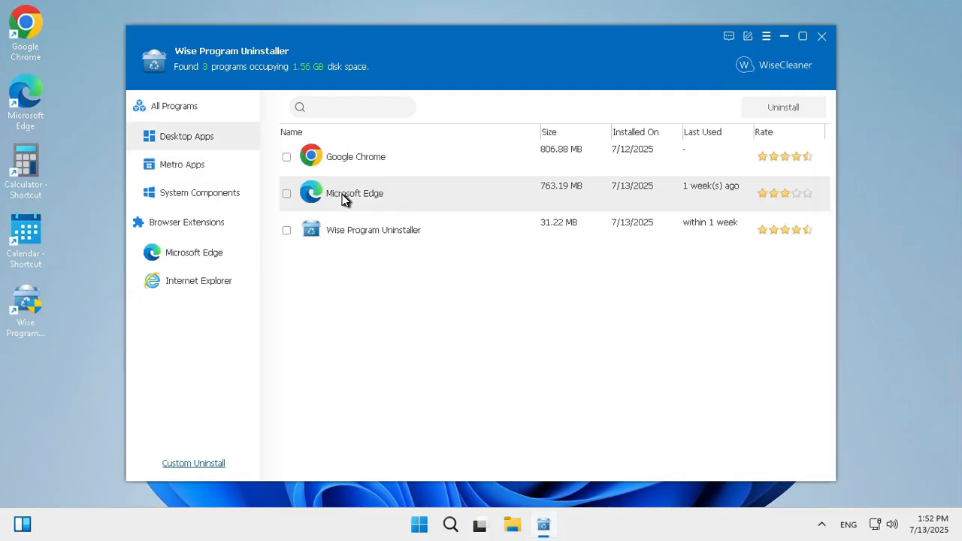
Step: Select Microsoft Edge among the desktop apps and uninstall it, toggling the restore point and residual scan options
left_click(342, 194)
left_click(287, 195)
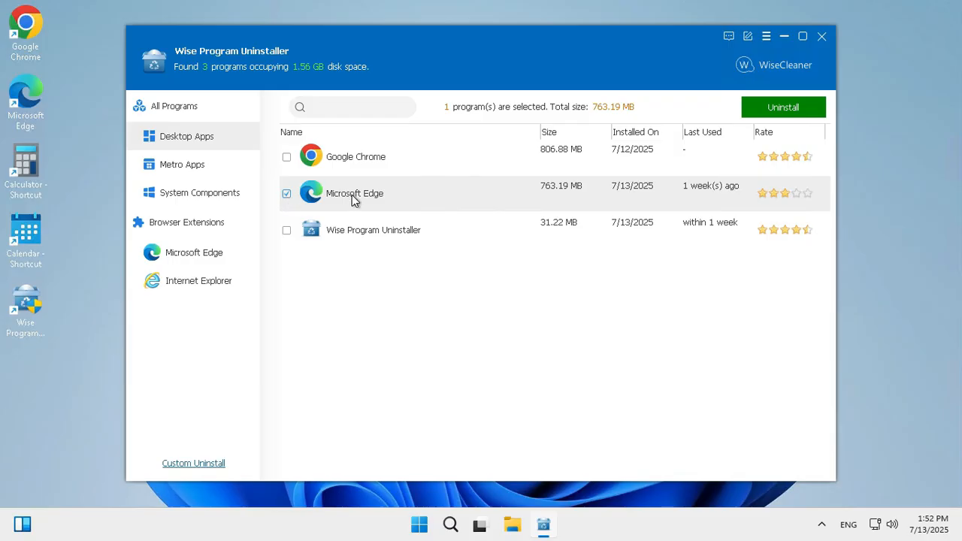
left_click(779, 111)
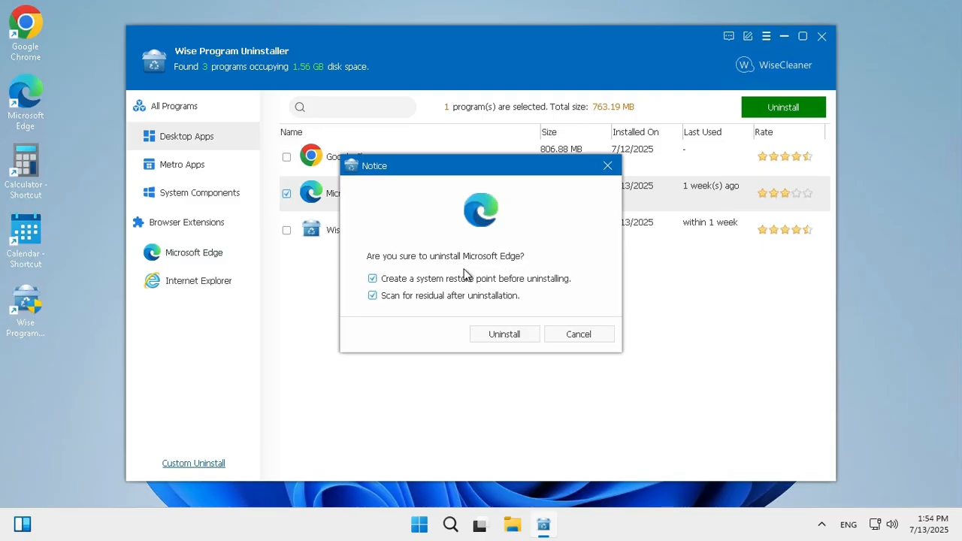
left_click(373, 280)
left_click(373, 296)
left_click(509, 337)
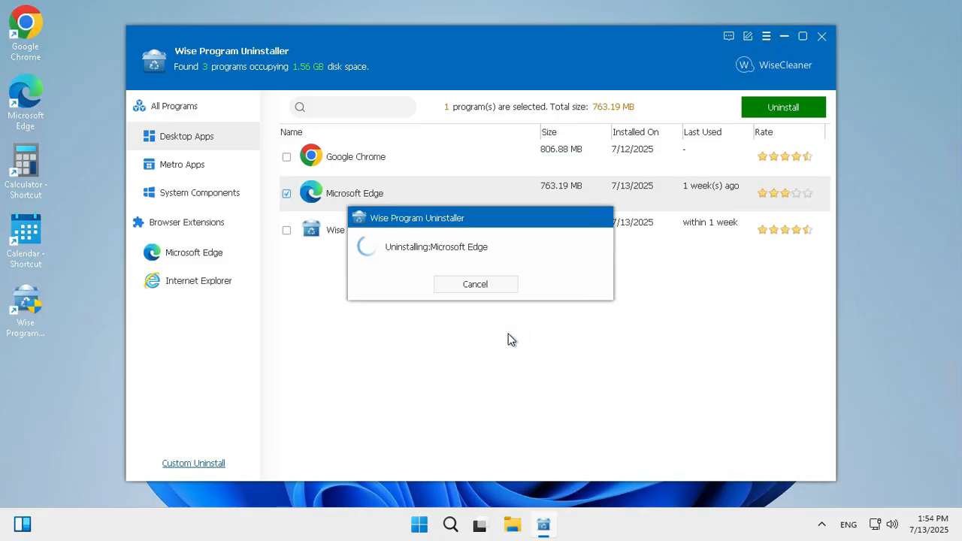